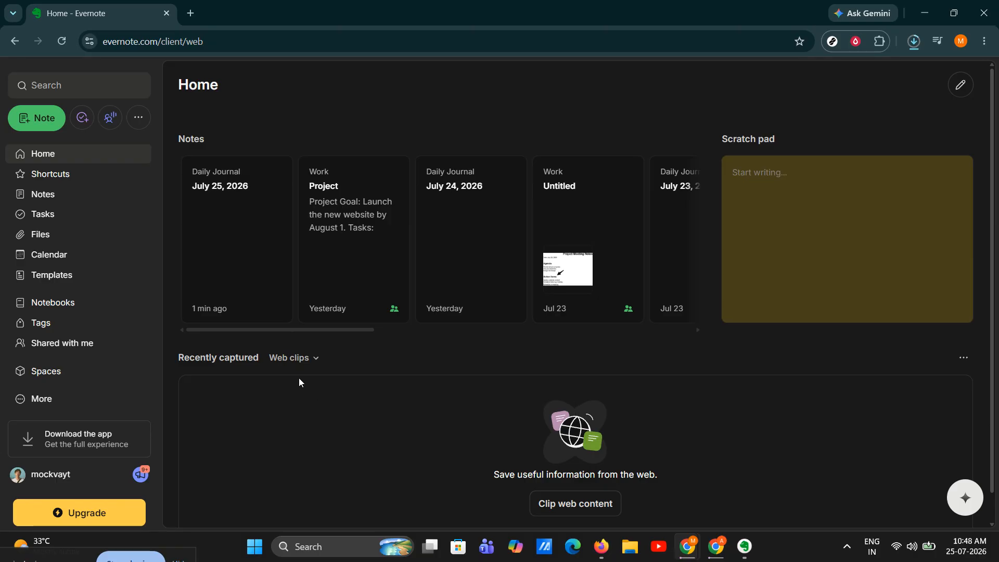
# - Look over the notes list in the Evernote web client, and switch to the Evernote desktop app
pyautogui.click(85, 197)
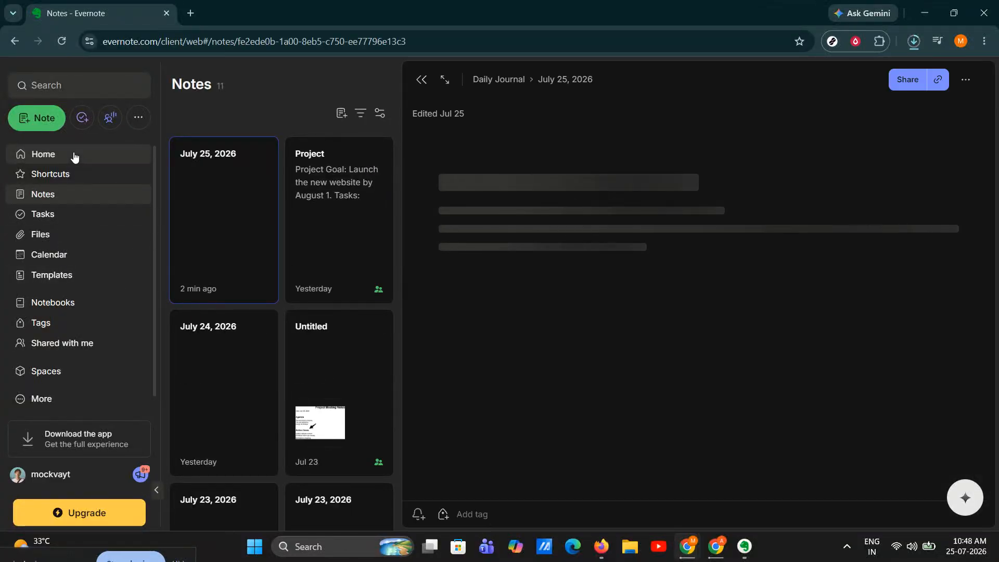
pyautogui.click(74, 154)
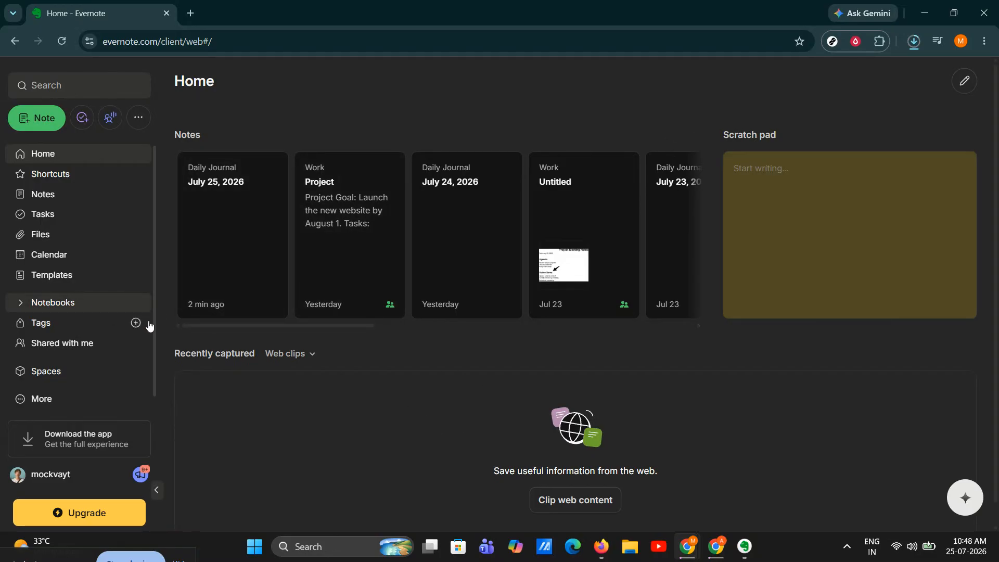
pyautogui.click(924, 12)
pyautogui.moveTo(744, 546)
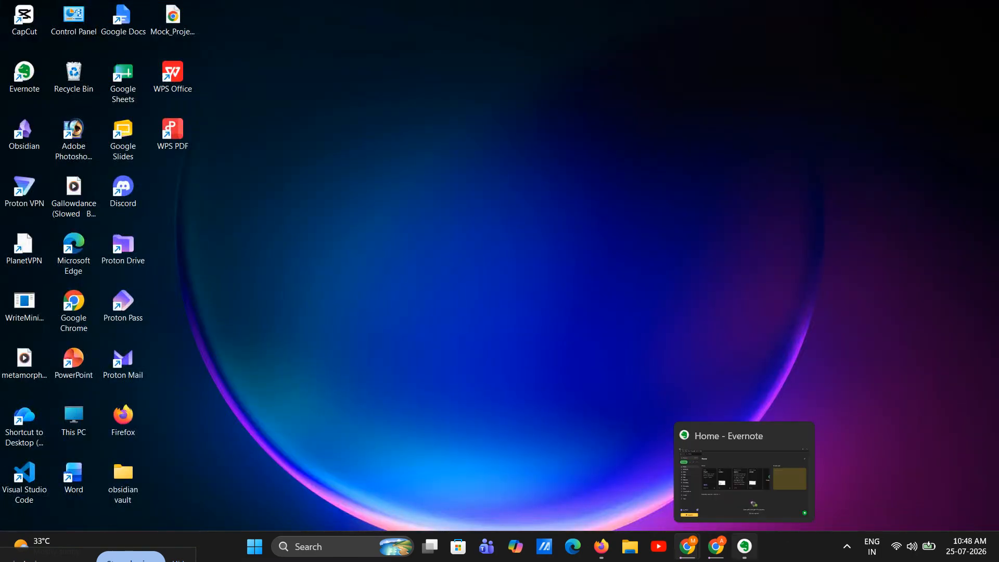
pyautogui.click(745, 547)
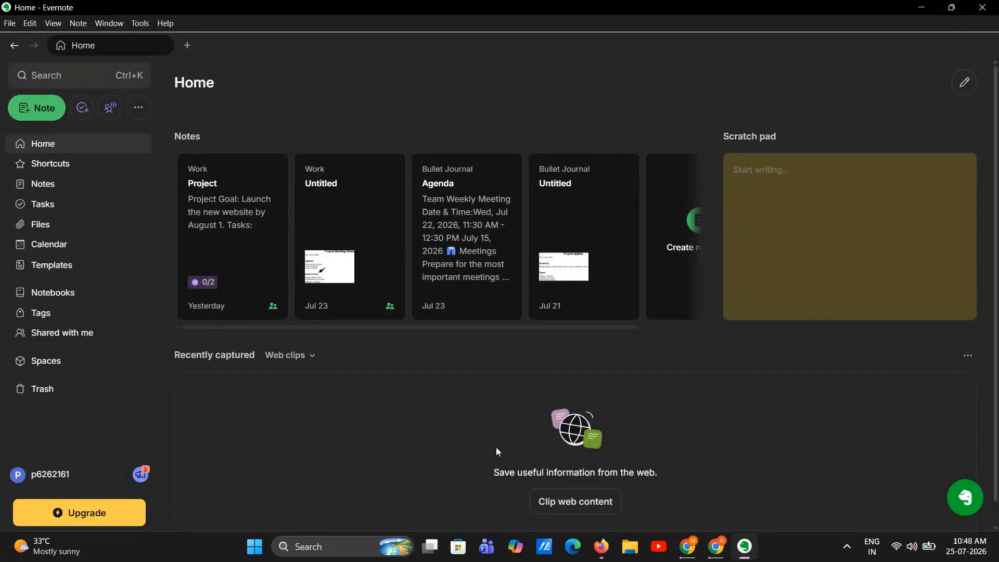
# - Bring up the sign-out dialog with the local backup options for the current account, and dismiss it without signing out
pyautogui.click(83, 473)
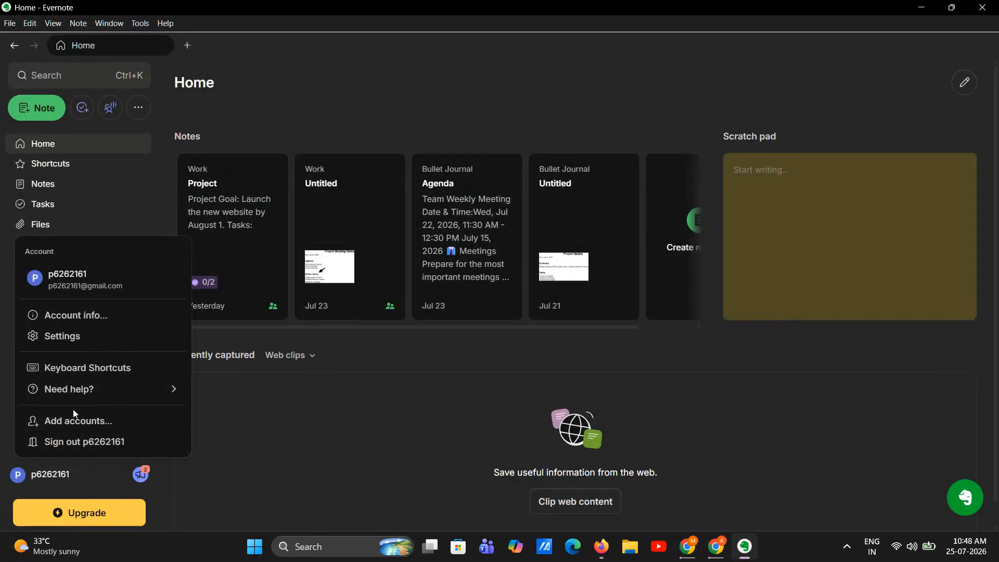
pyautogui.click(78, 442)
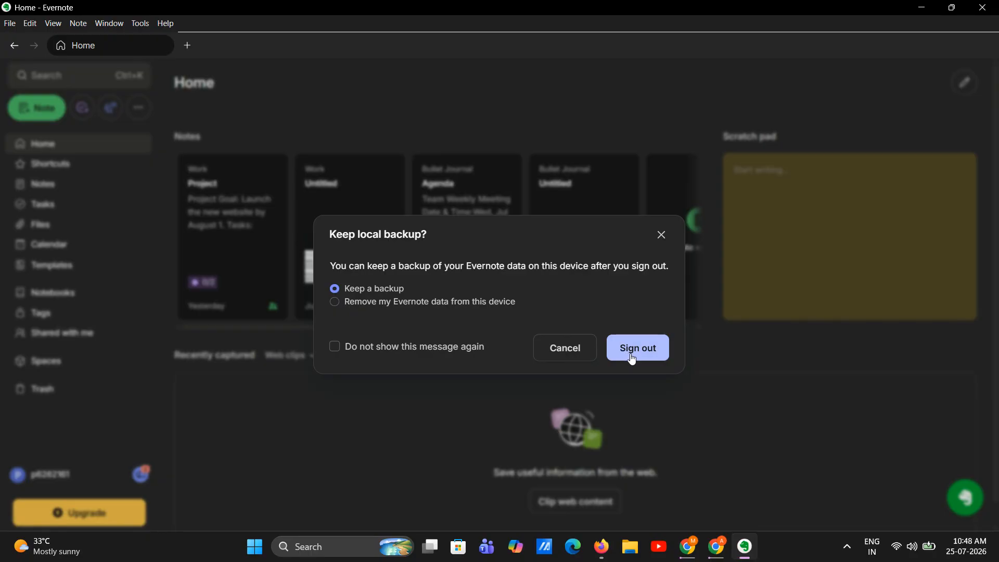
pyautogui.click(662, 234)
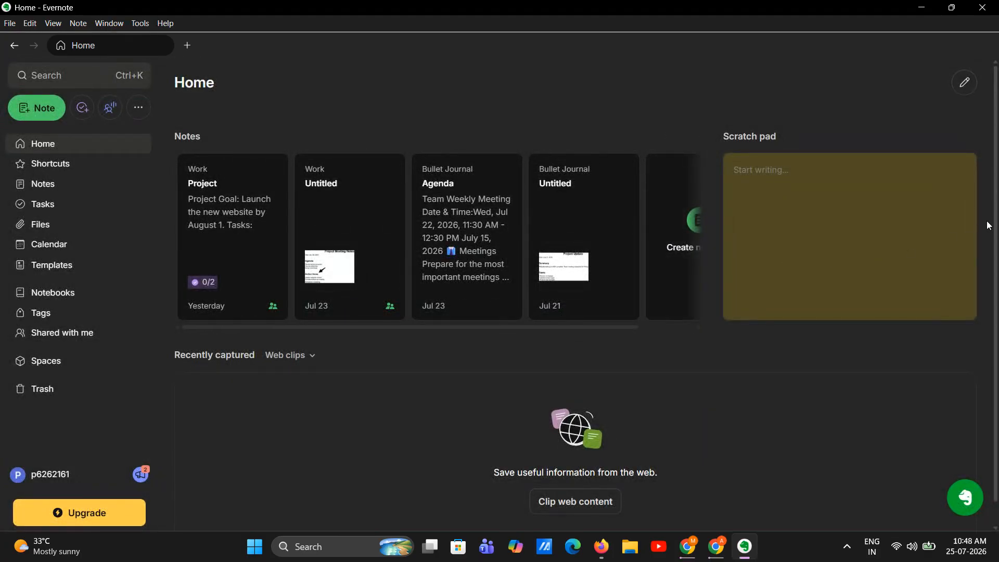
# - Close the Evernote desktop window and quit the app completely so it stops running in the background
pyautogui.click(981, 7)
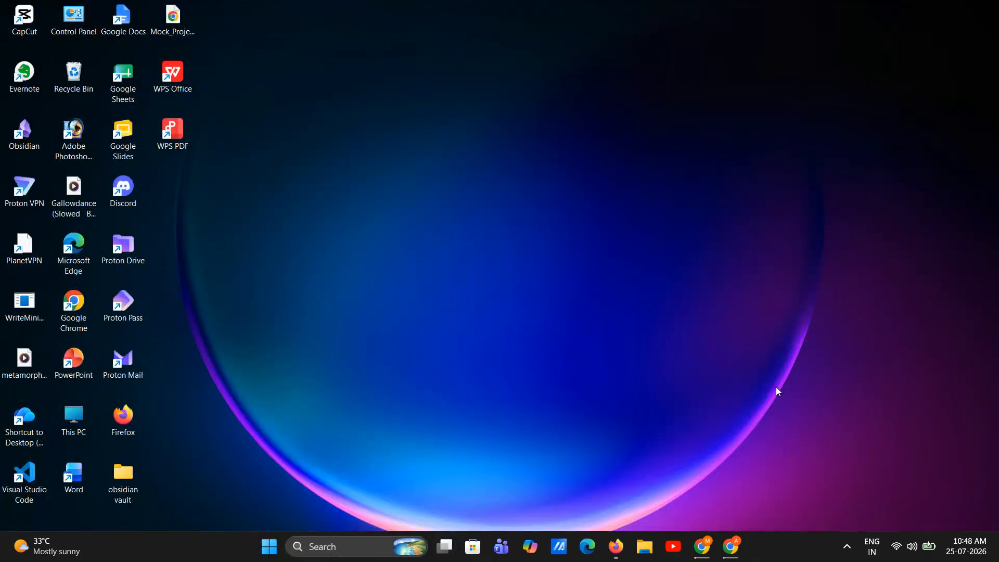
pyautogui.click(847, 546)
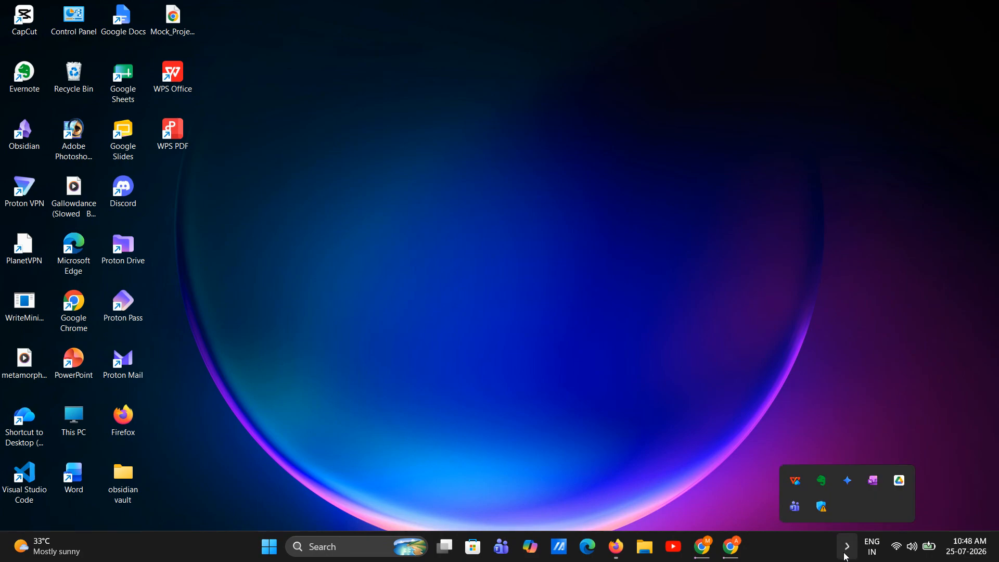
pyautogui.rightClick(827, 480)
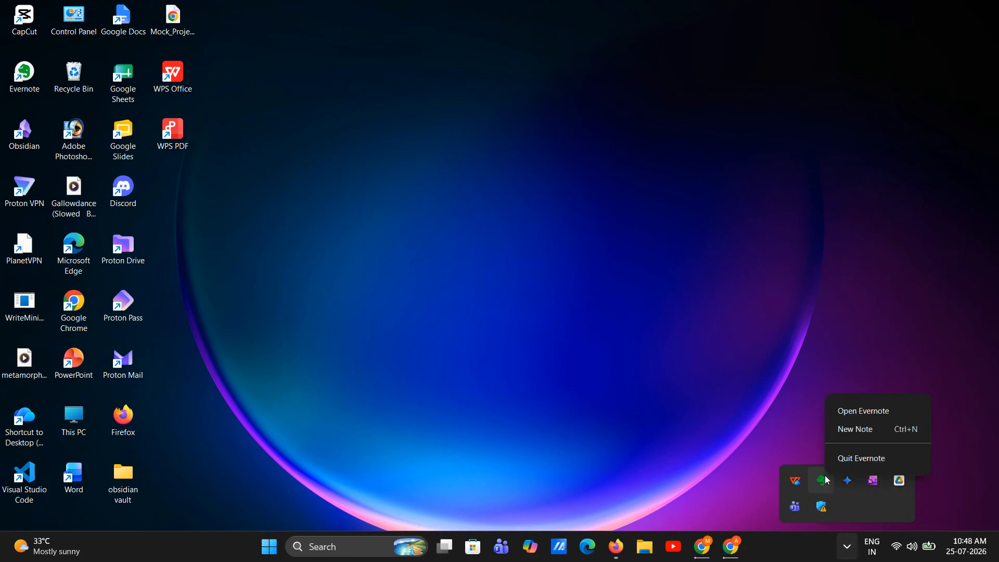
pyautogui.click(858, 459)
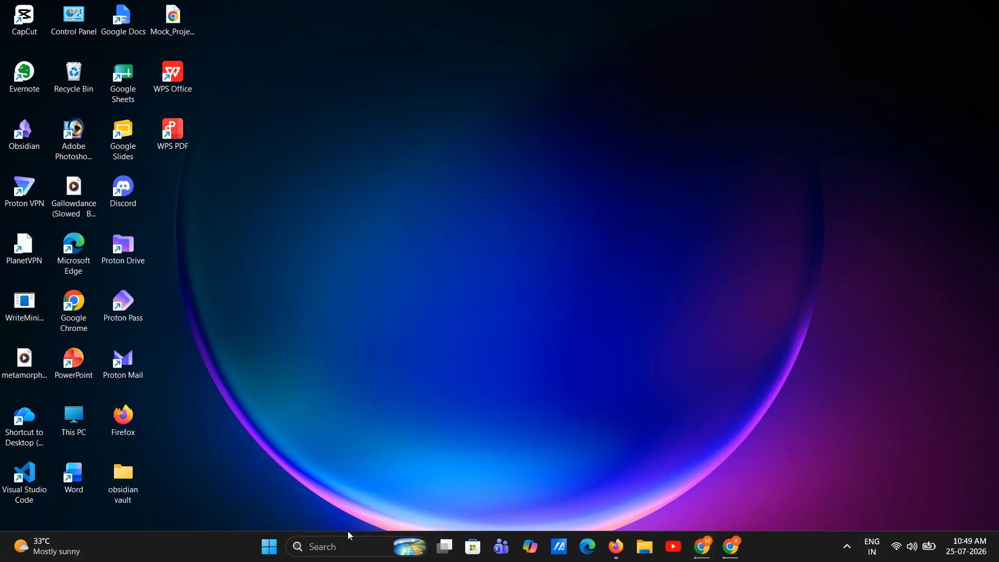
# - Switch to Windows Settings and open the list of installed apps
pyautogui.press('super')
pyautogui.click(566, 221)
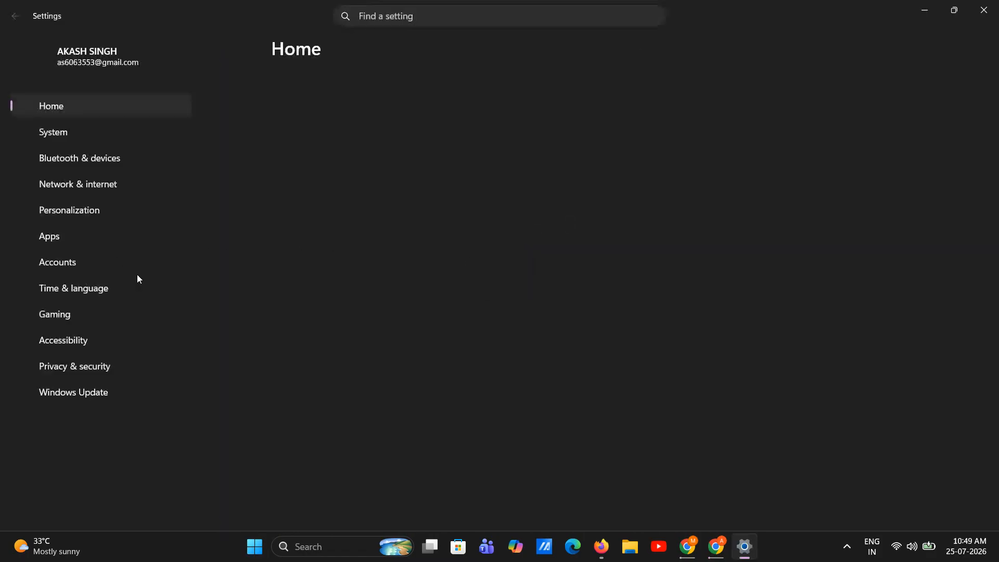
pyautogui.click(71, 236)
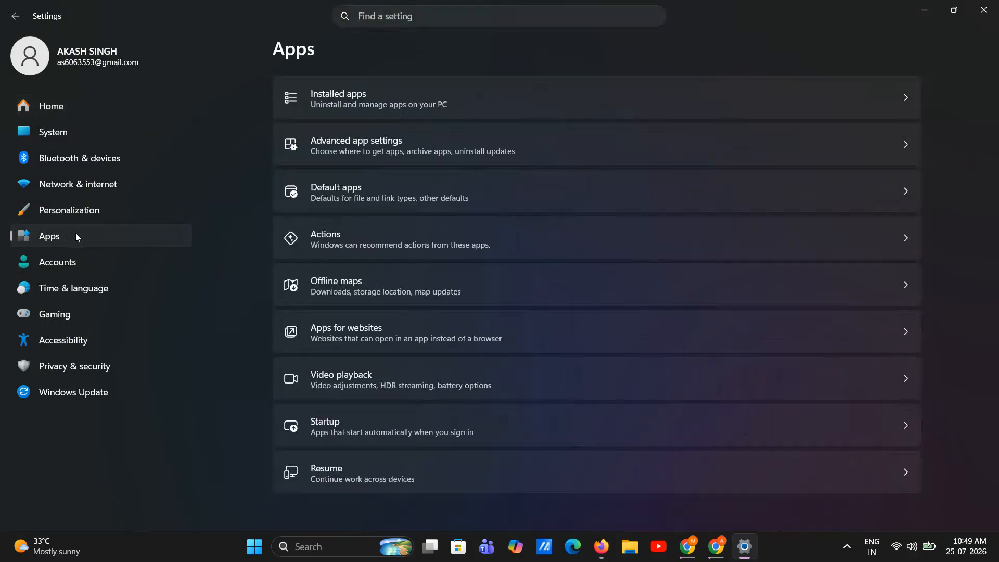
pyautogui.click(434, 106)
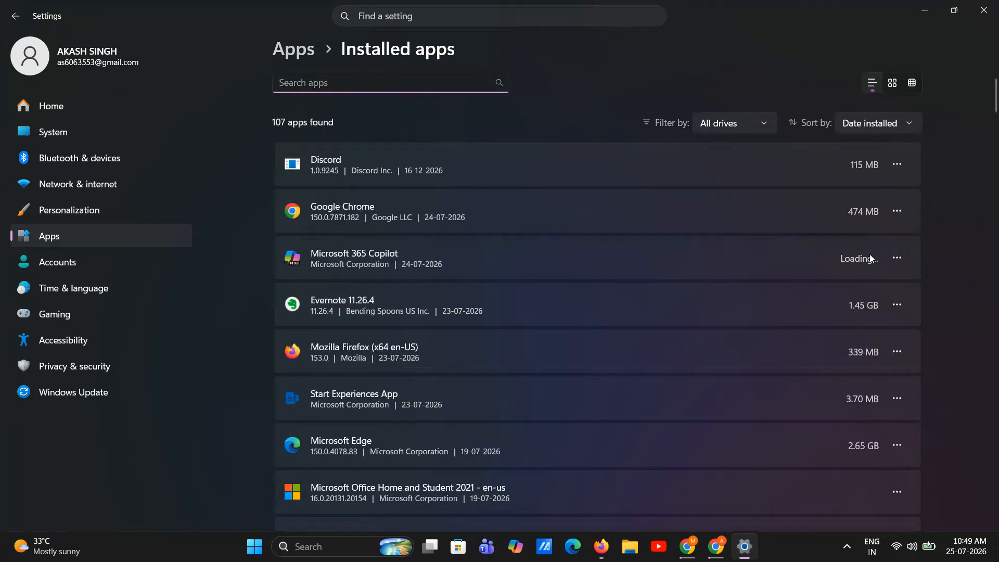
# - Bring up the uninstall confirmation for Evernote 11.26.4, dismiss it without uninstalling, and close Settings
pyautogui.click(896, 304)
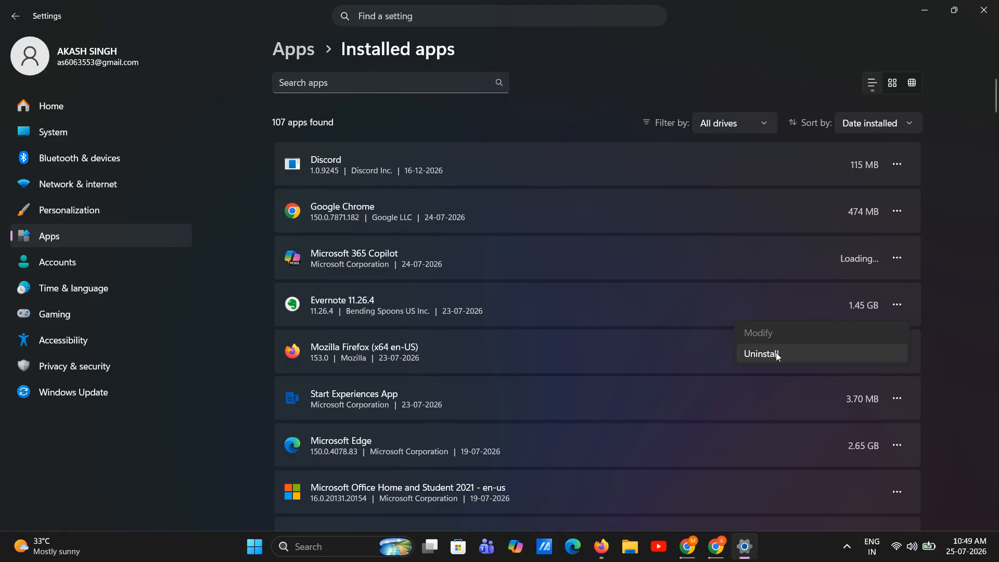
pyautogui.click(804, 353)
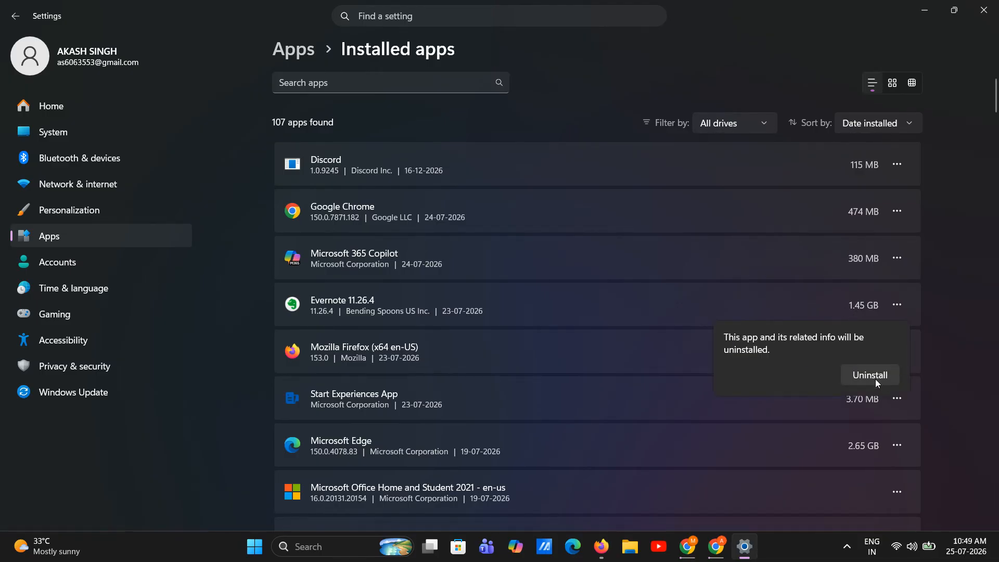
pyautogui.click(949, 157)
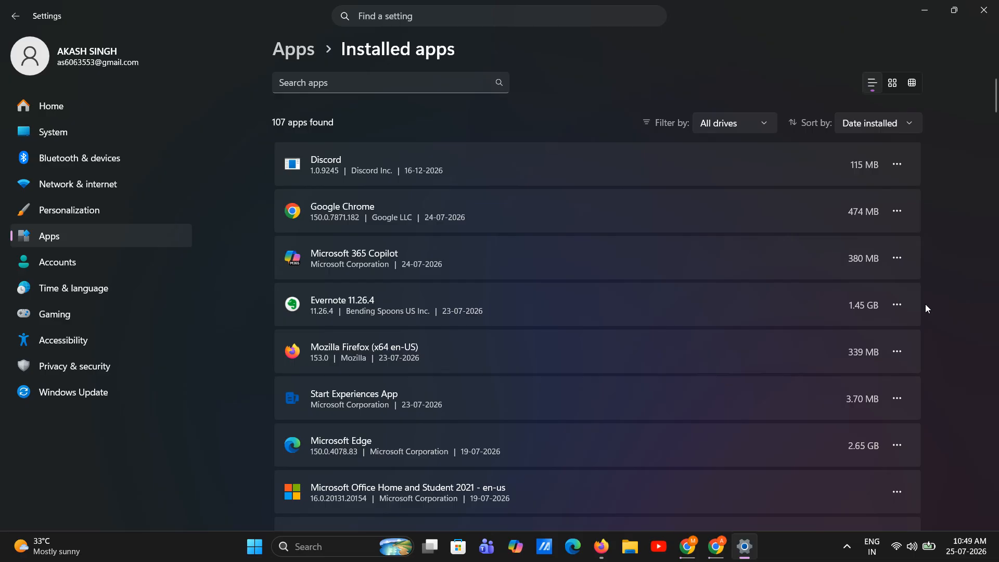
pyautogui.click(983, 10)
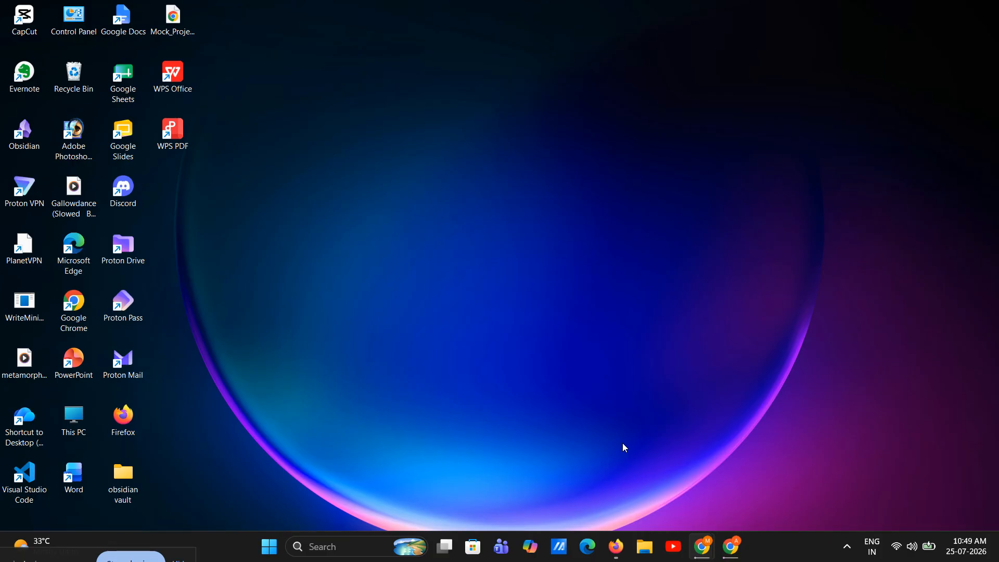
# - Open the %appdata% folder through Run, select the Evernote folder in Roaming, and close File Explorer
pyautogui.press('super+r')
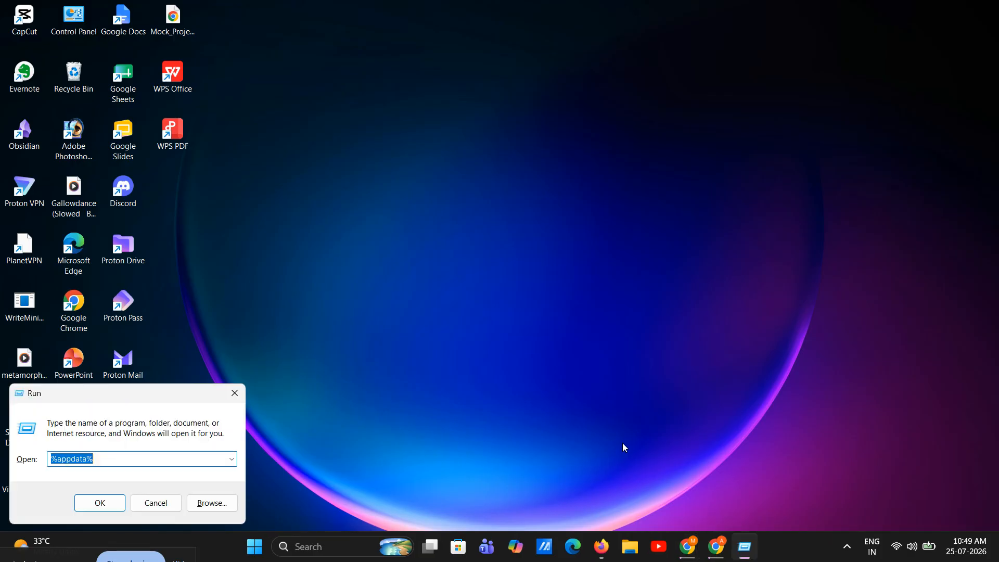
pyautogui.click(138, 456)
pyautogui.moveTo(108, 460); pyautogui.dragTo(45, 465)
pyautogui.click(116, 504)
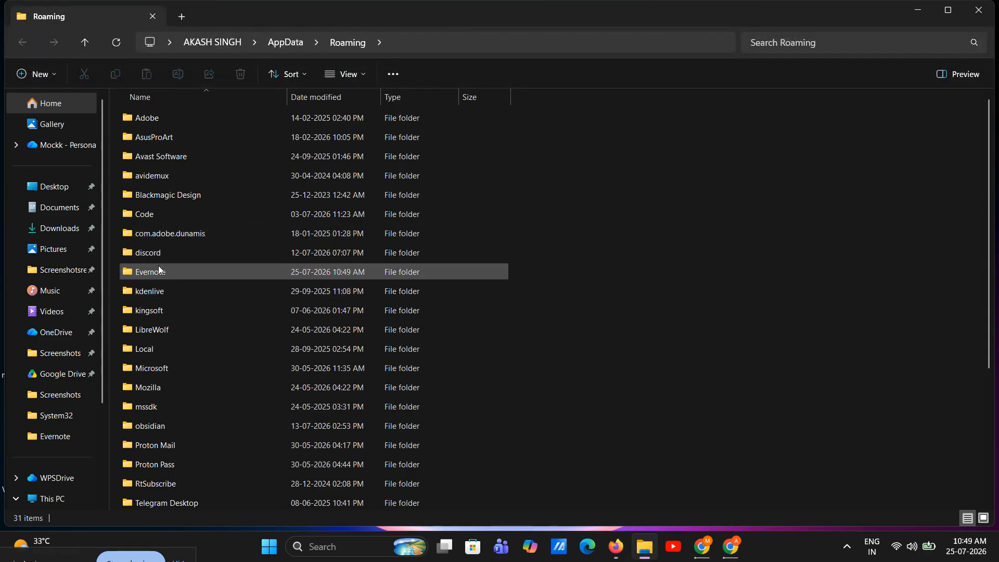
pyautogui.click(159, 270)
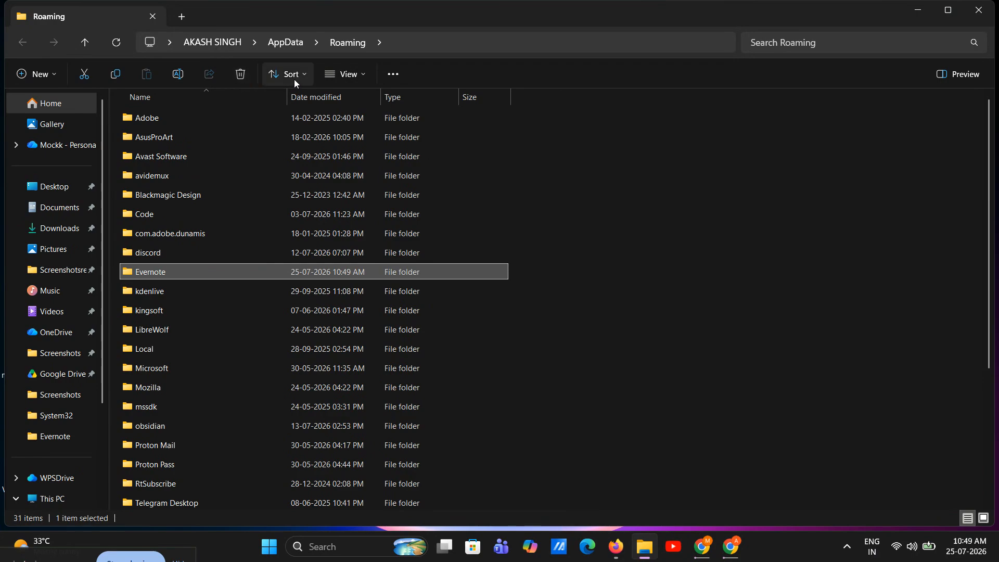
pyautogui.click(977, 11)
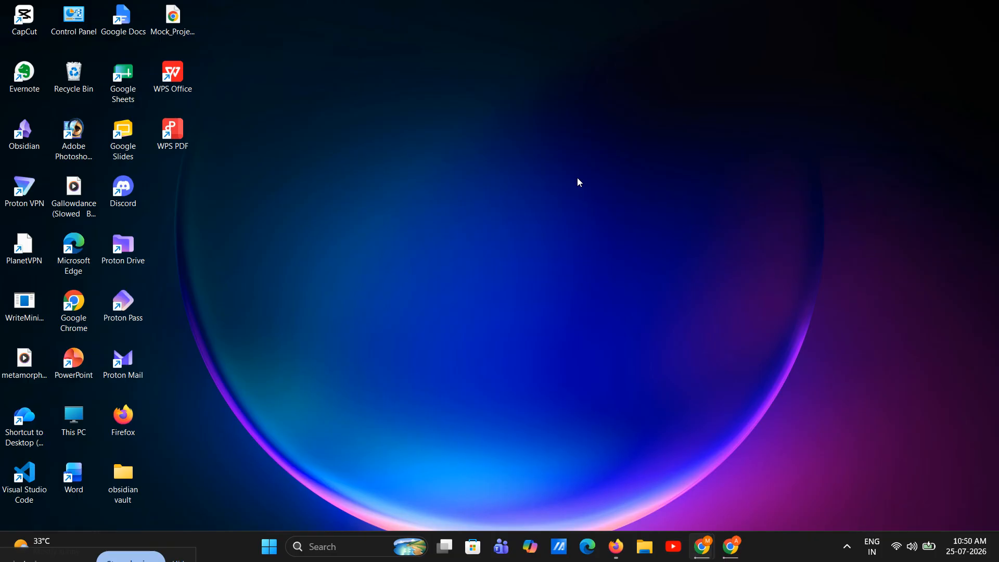
# - Switch to Firefox and examine the evernote.com/download page with its desktop download options
pyautogui.click(616, 546)
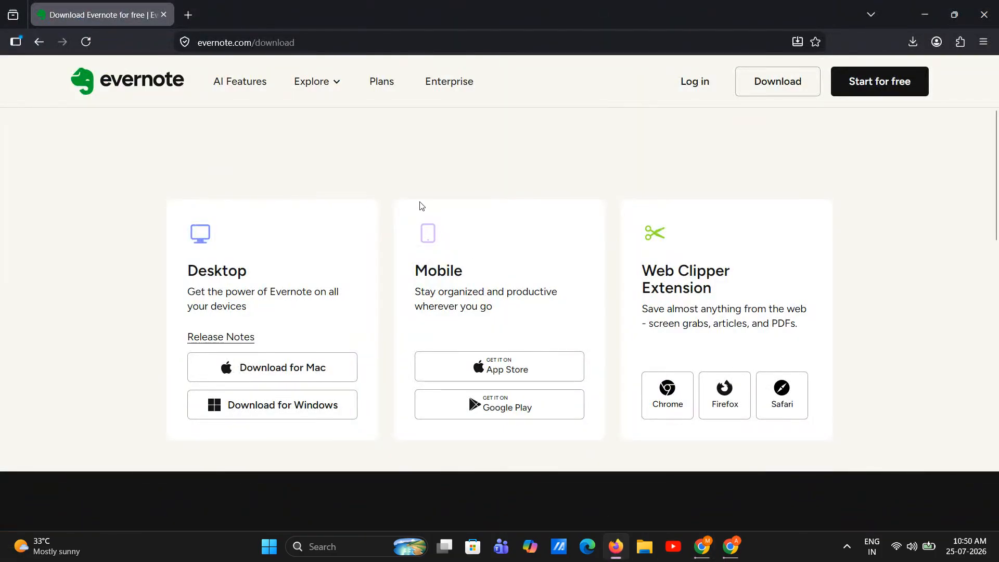
pyautogui.scroll(3, 333, 208)
pyautogui.click(258, 42)
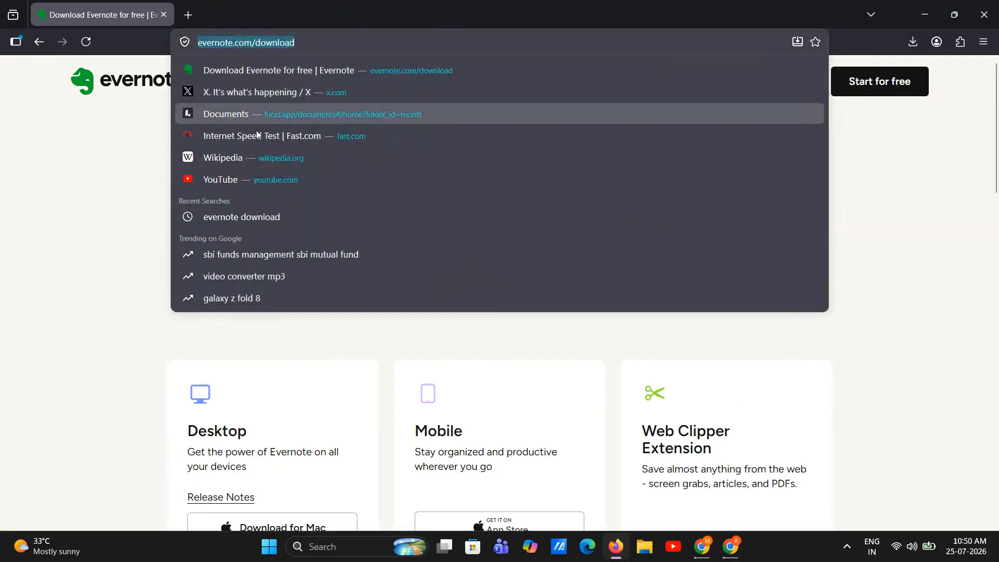
pyautogui.click(119, 287)
pyautogui.scroll(-3, 228, 335)
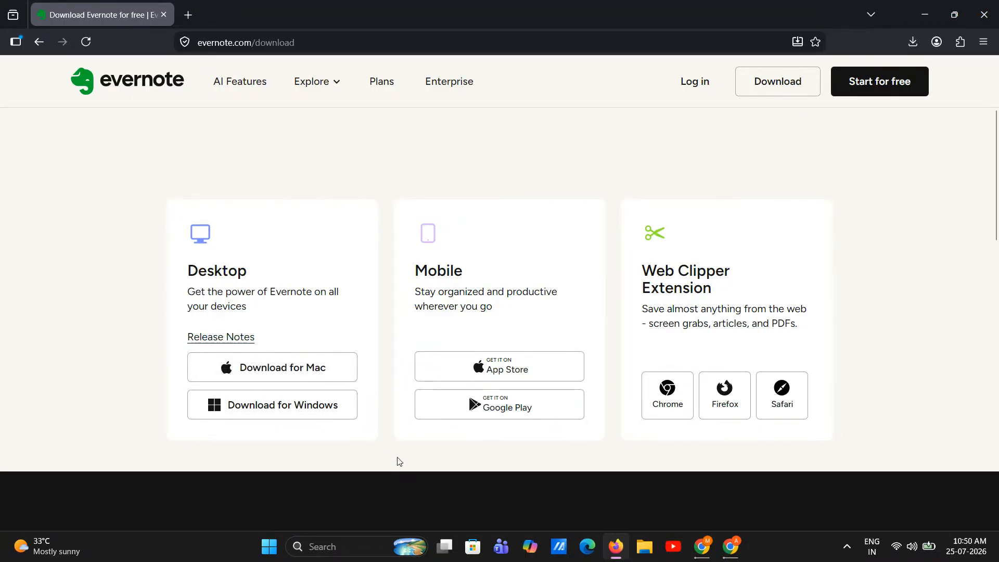
pyautogui.scroll(3, 401, 456)
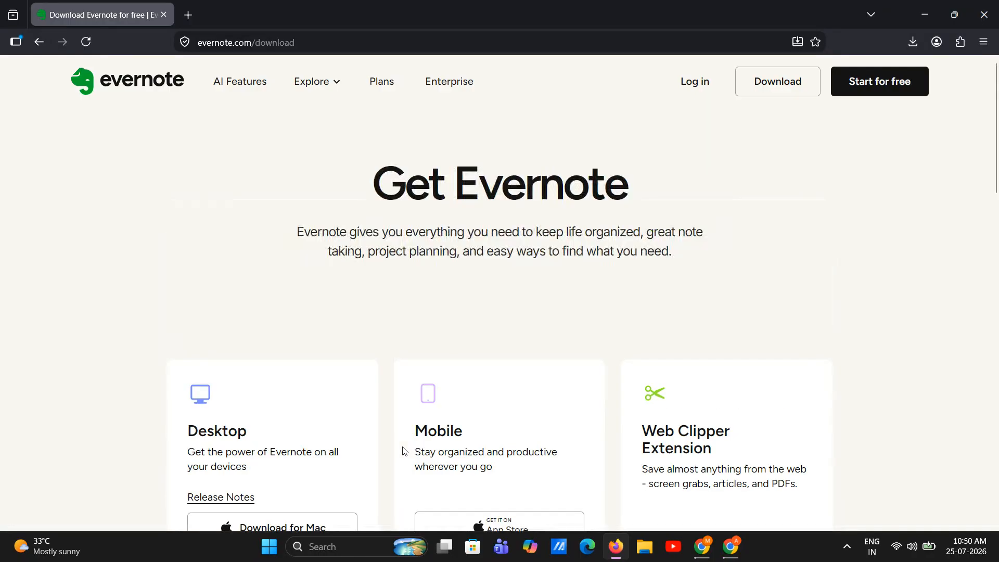
# - Search Windows for the Evernote desktop app, launch it, and display it in full screen
pyautogui.press('super')
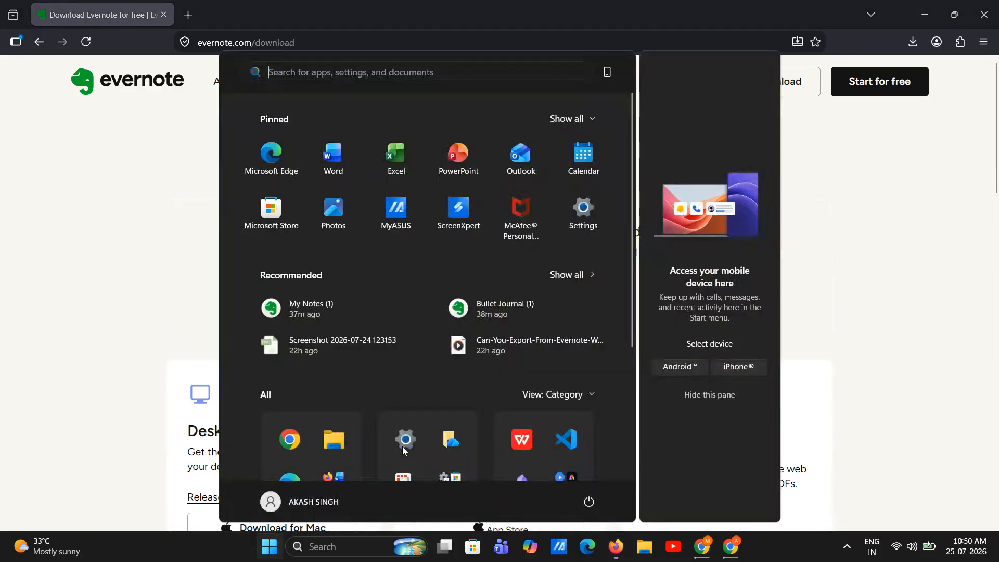
pyautogui.write('eve')
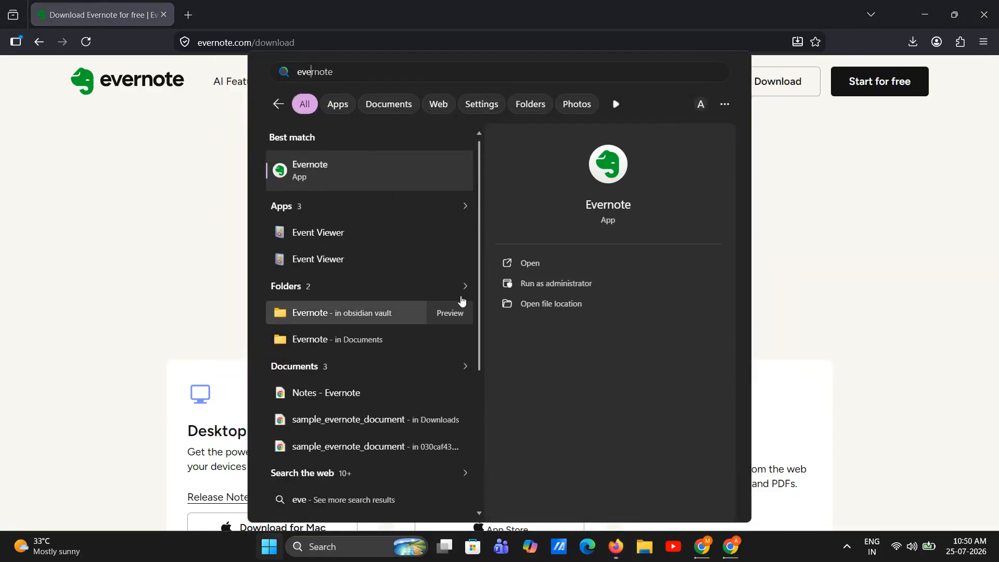
pyautogui.click(392, 169)
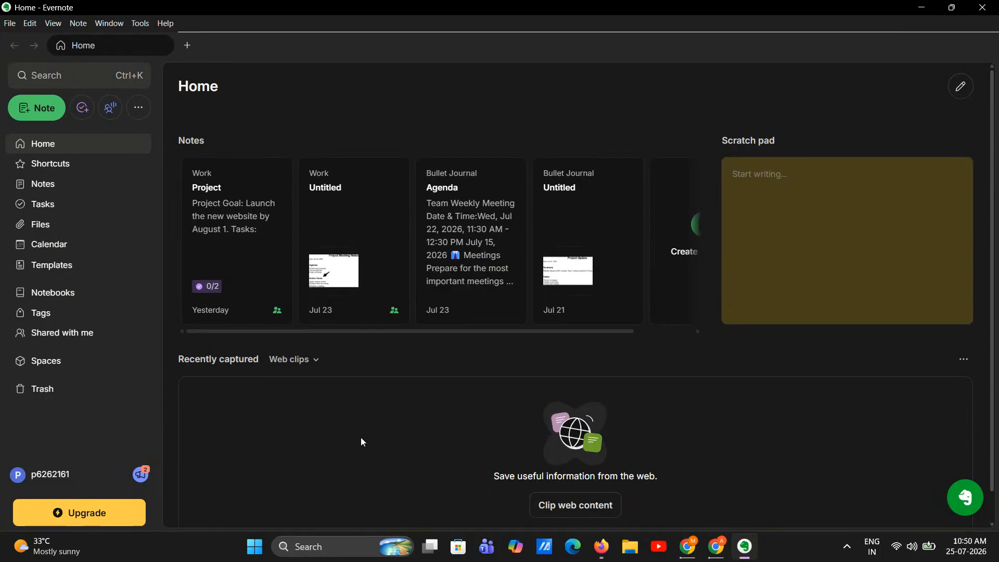
pyautogui.press('F11')
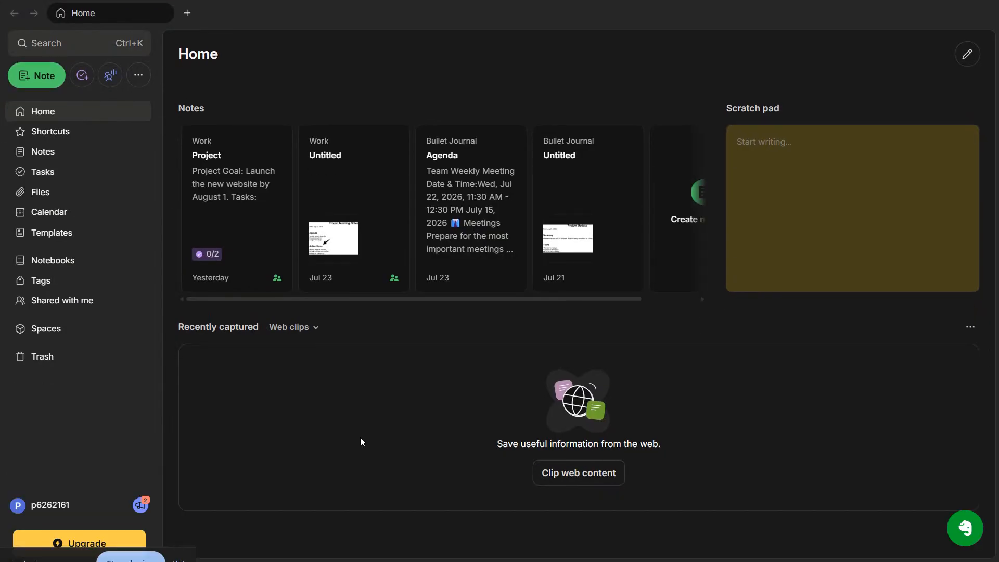